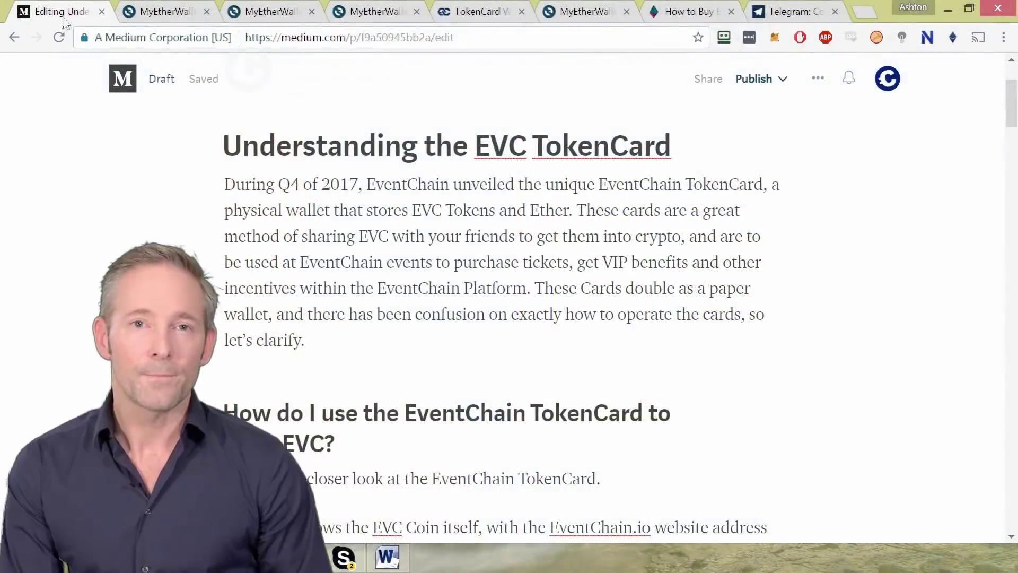
# - Switch to the MyEtherWallet tab and reload it to bring up the security intro slides
pyautogui.click(155, 14)
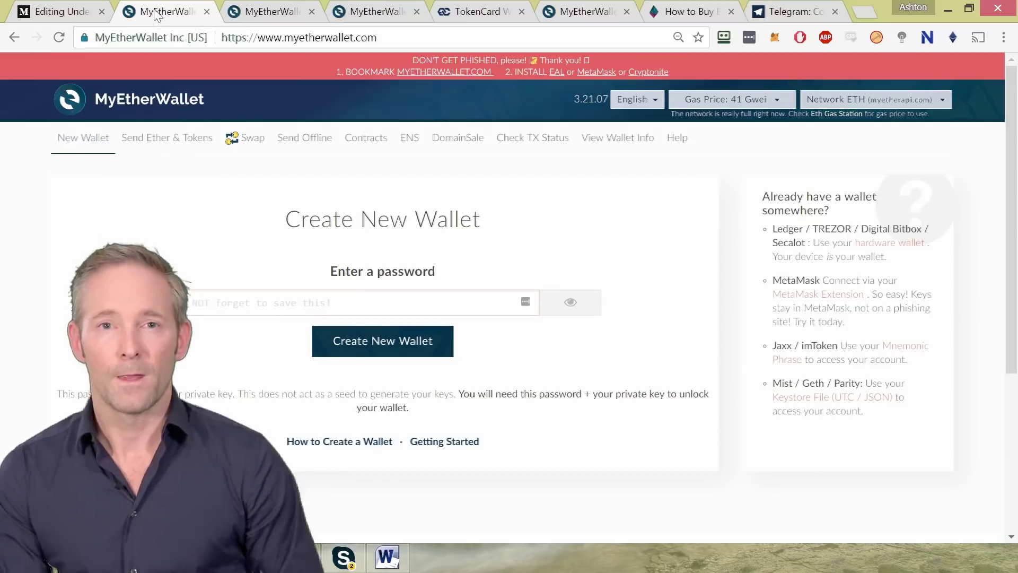
pyautogui.click(58, 40)
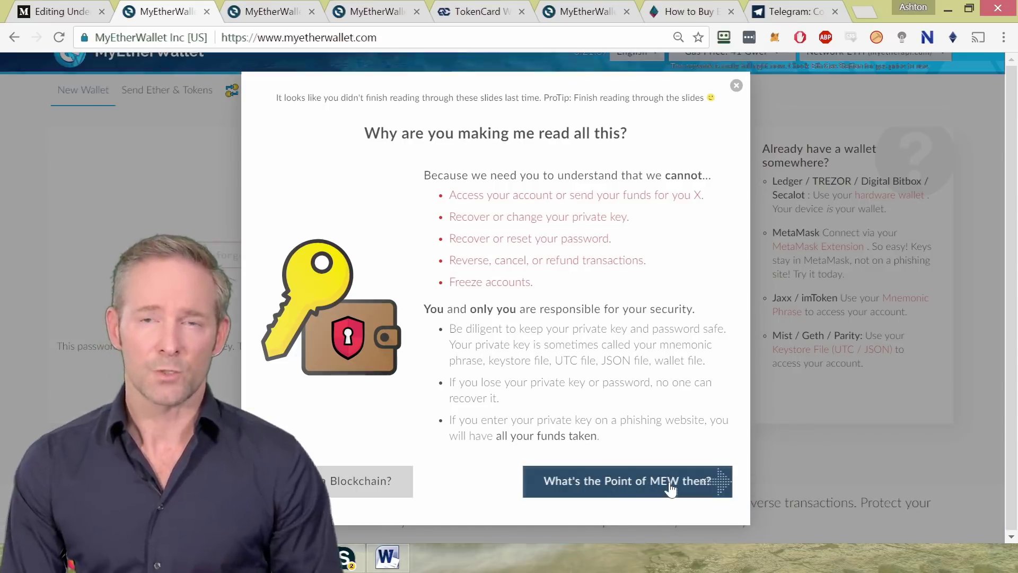
# - Advance through the phishing, scam and loss-protection slides, then dismiss the security introduction
pyautogui.click(669, 482)
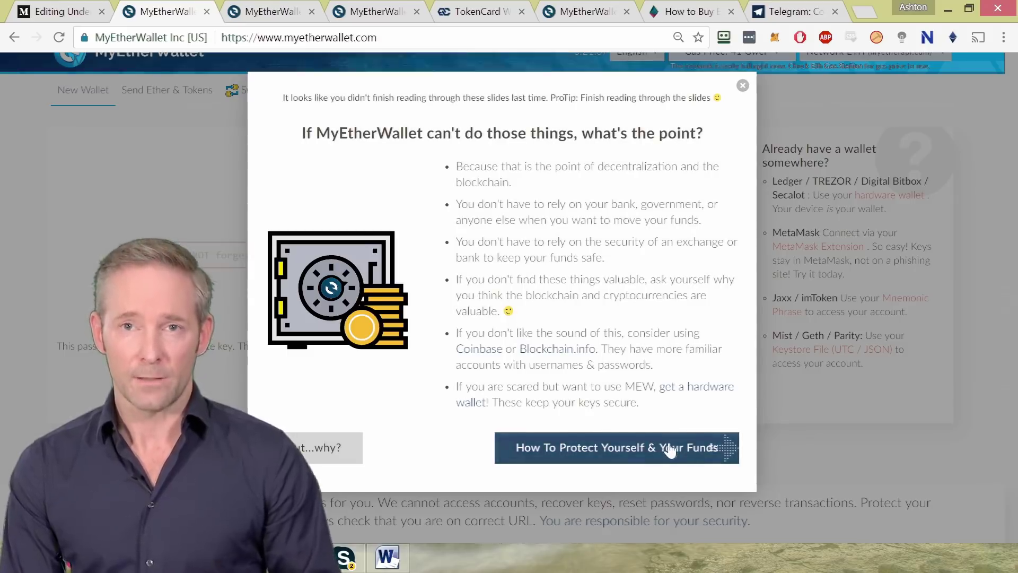
pyautogui.click(671, 451)
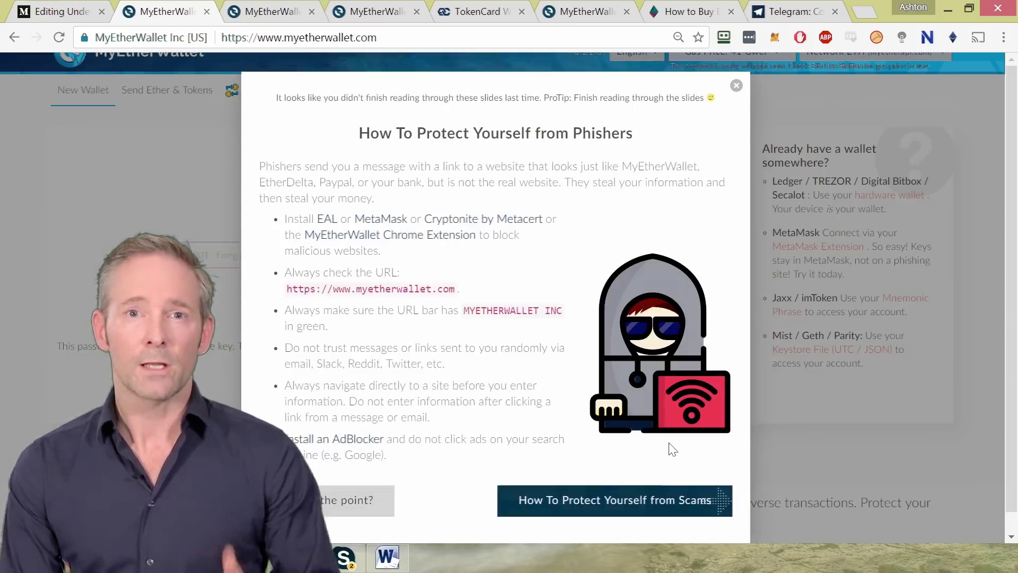
pyautogui.click(641, 504)
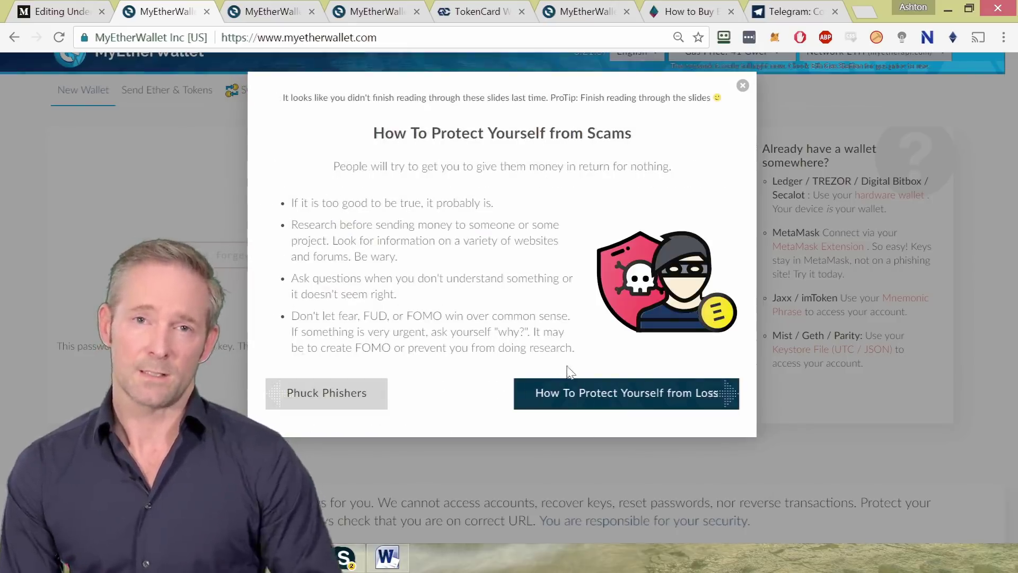
pyautogui.click(630, 391)
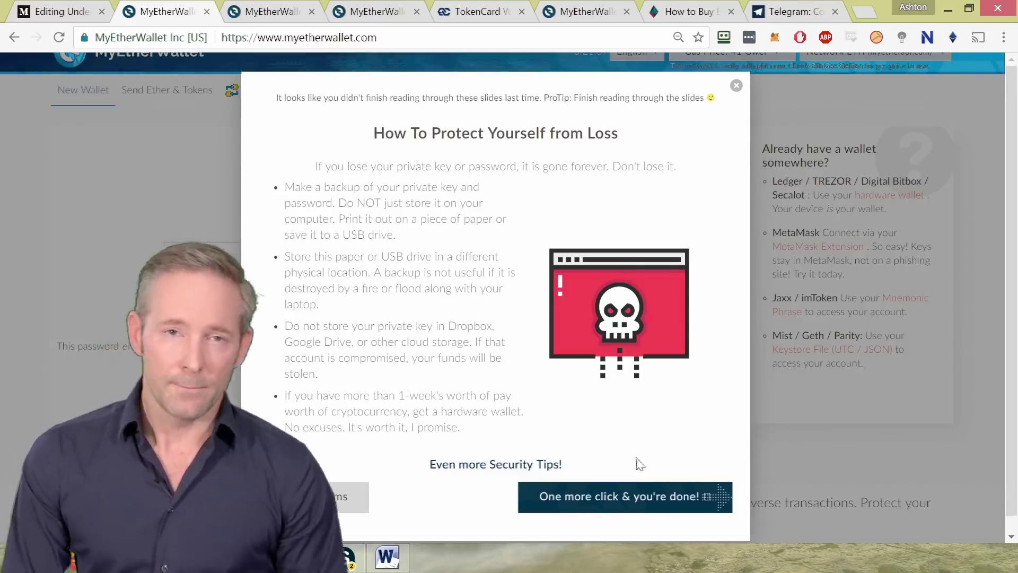
pyautogui.click(647, 498)
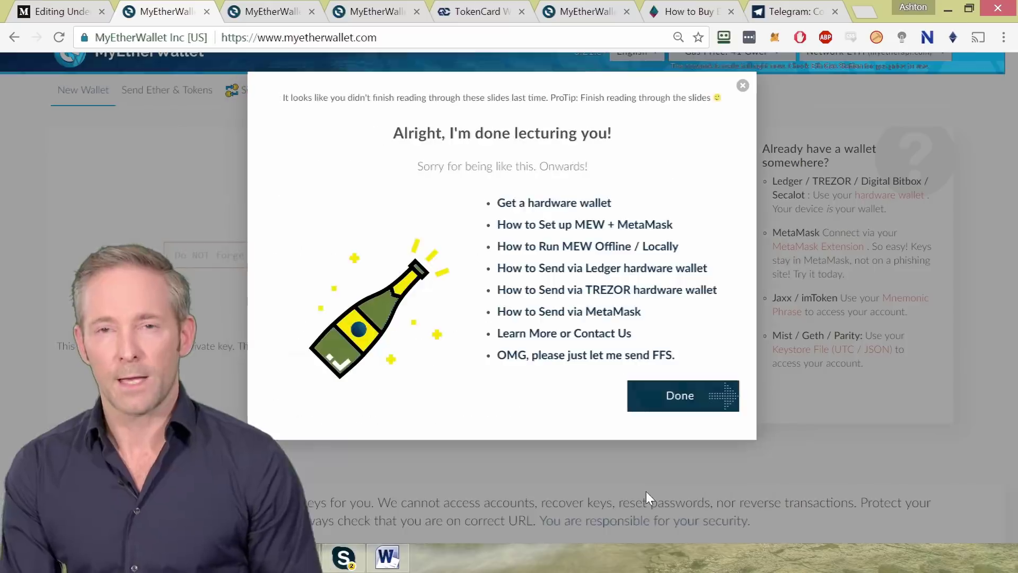
pyautogui.click(661, 412)
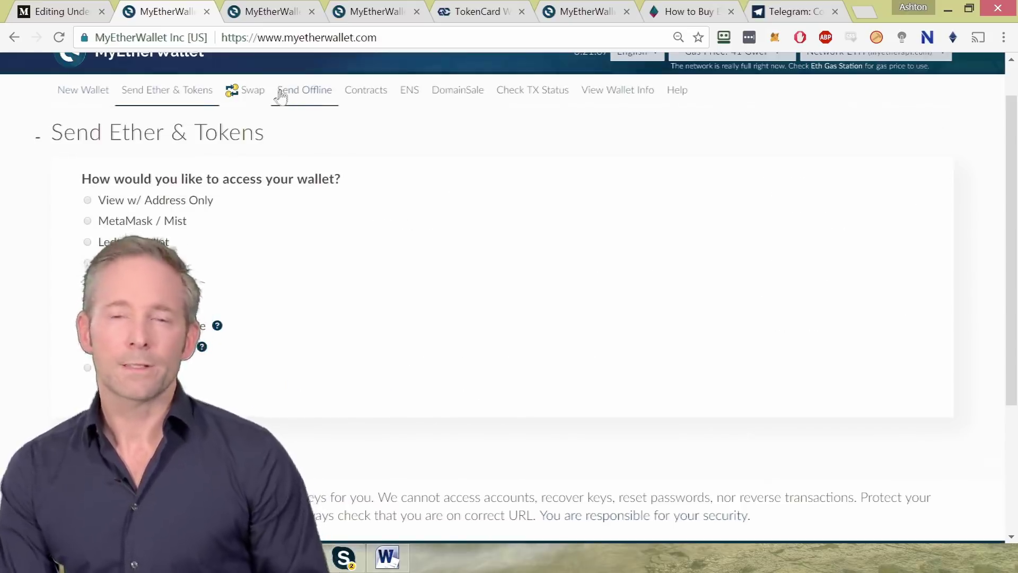
# - Switch to the TokenCard tab showing eventchain.io/promotions
pyautogui.click(478, 18)
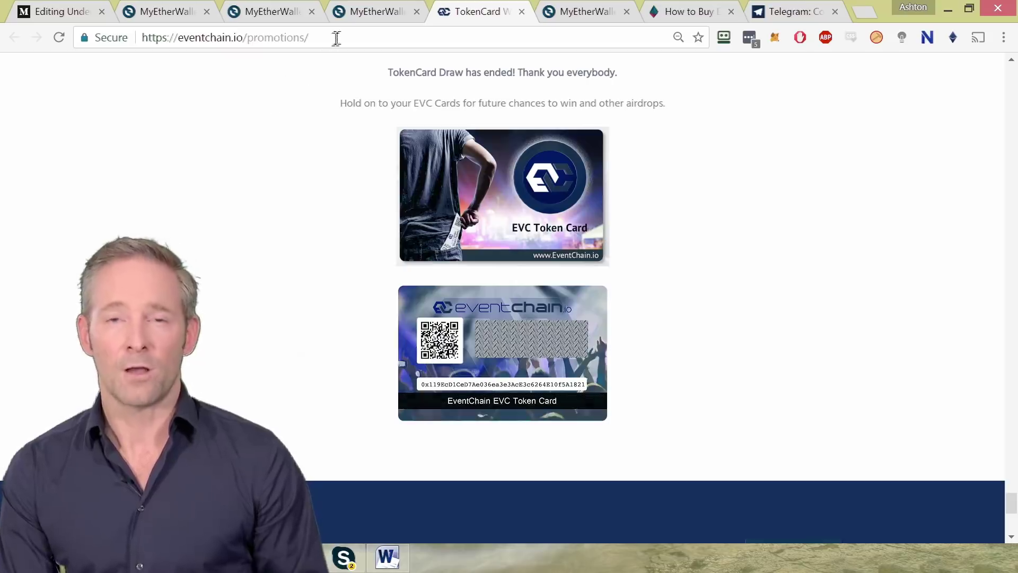
# - Browse the MyEtherWallet tabs and select Mnemonic Phrase as the wallet access method
pyautogui.click(355, 17)
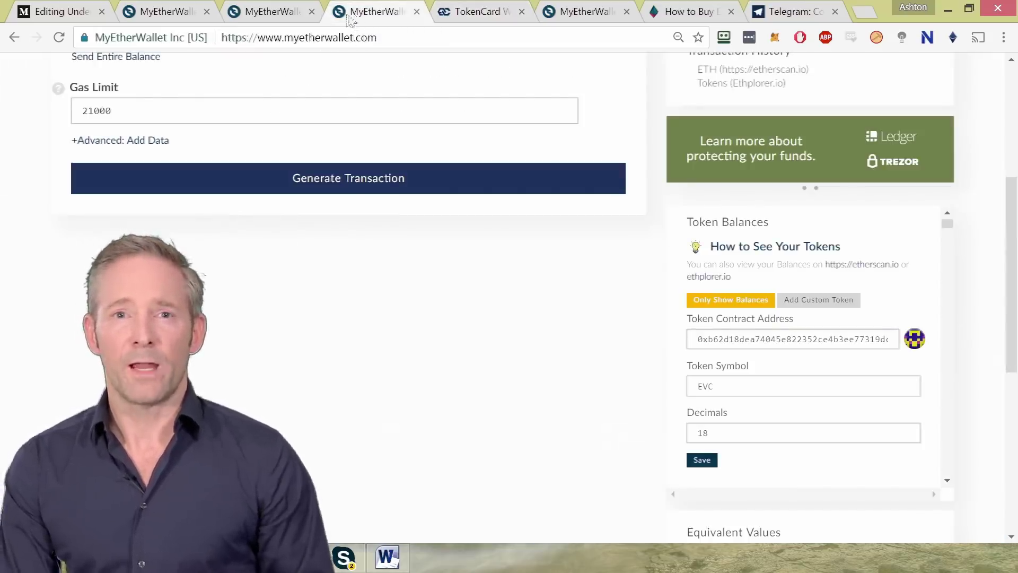
pyautogui.click(281, 18)
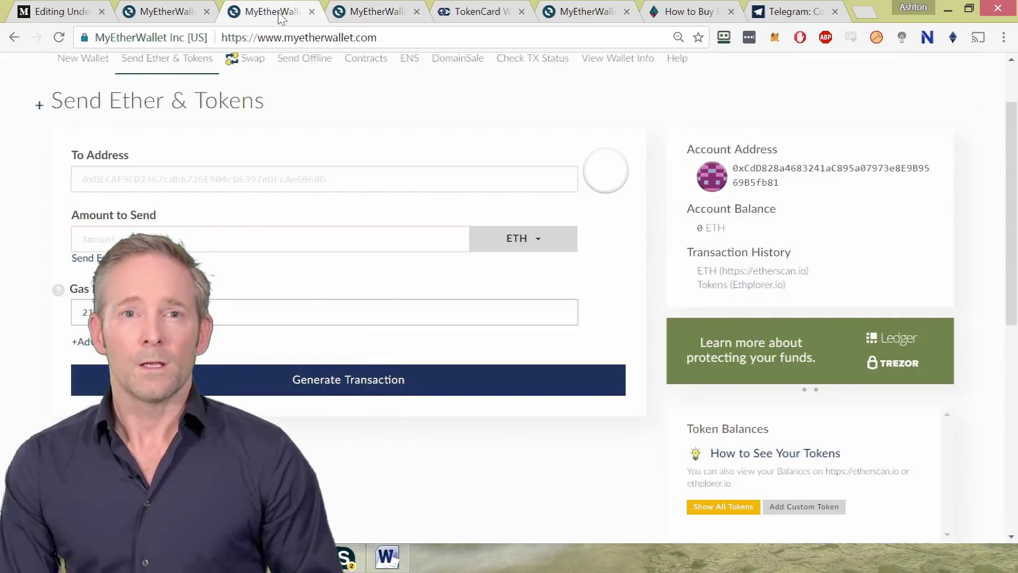
pyautogui.click(181, 18)
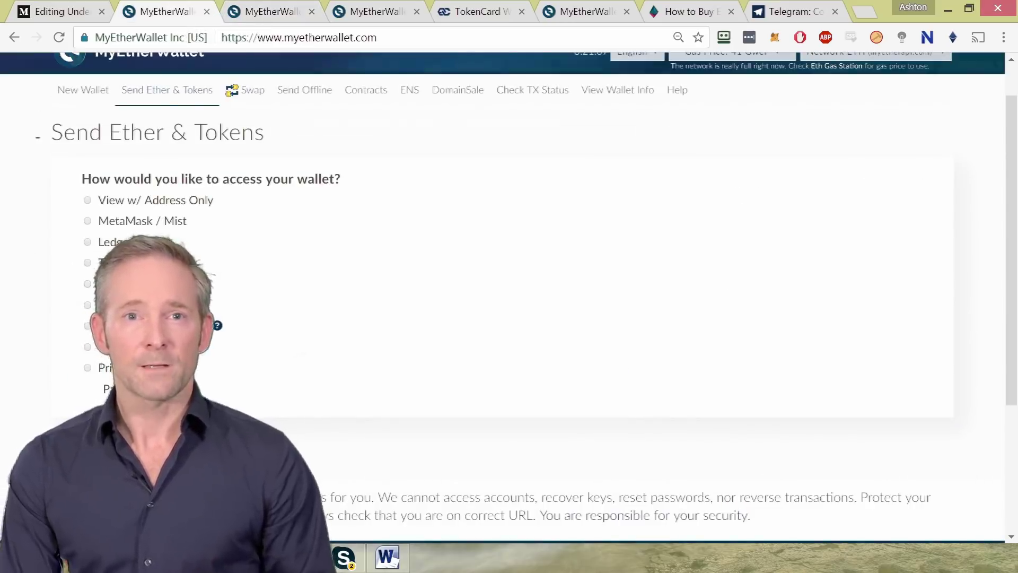
pyautogui.click(92, 348)
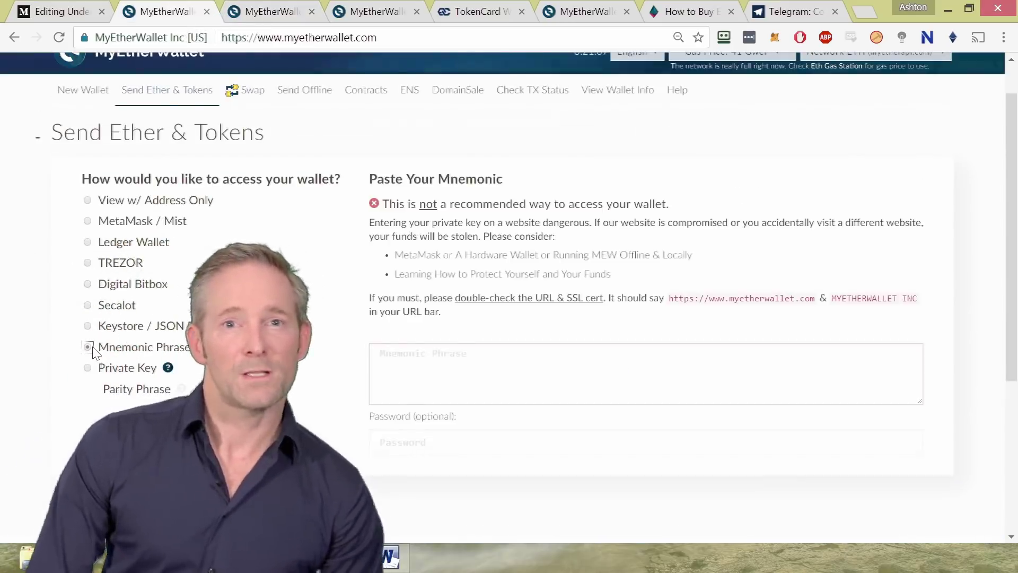
pyautogui.click(448, 365)
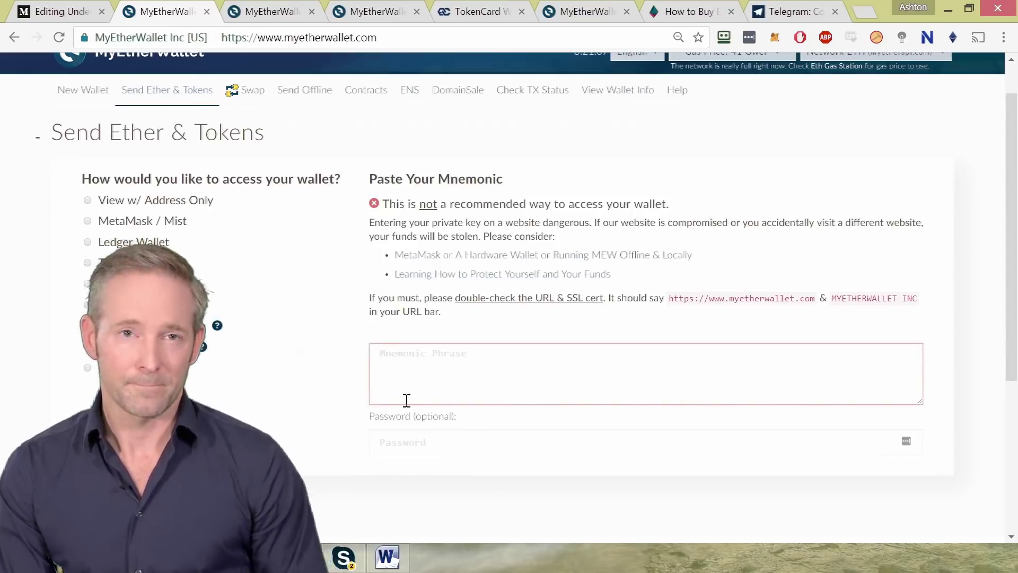
# - Return to the unlocked wallet's send form and scroll down to Token Balances
pyautogui.click(269, 17)
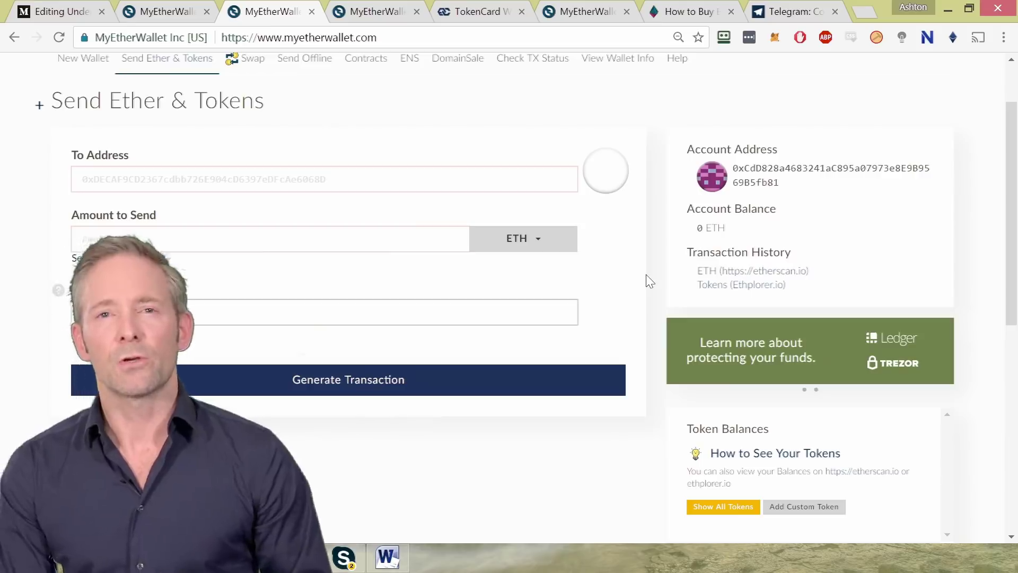
pyautogui.scroll(-2, 647, 275)
pyautogui.scroll(-3, 646, 280)
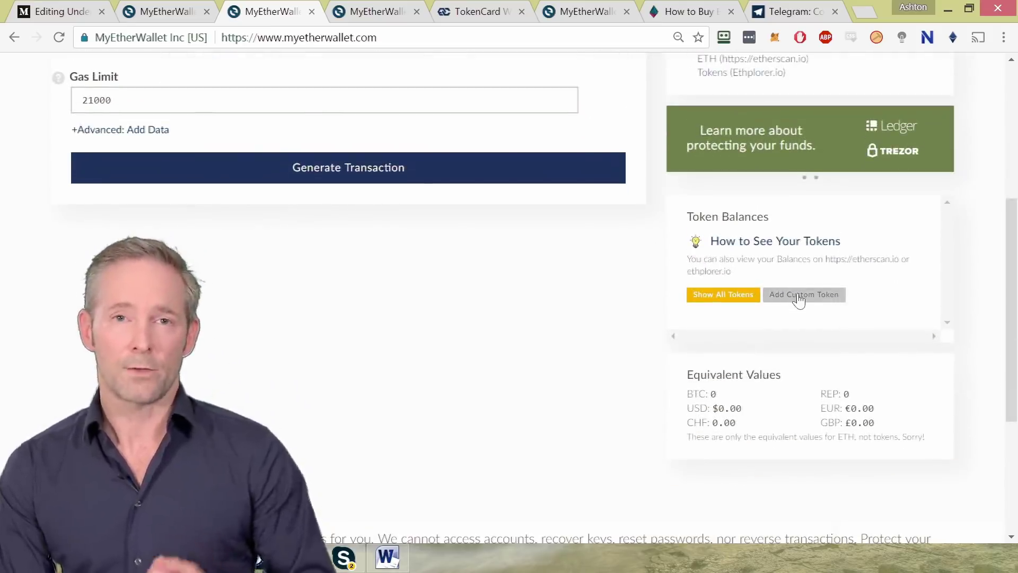
# - Open Add Custom Token and paste in the 0xb62d18… EVC contract address
pyautogui.click(799, 298)
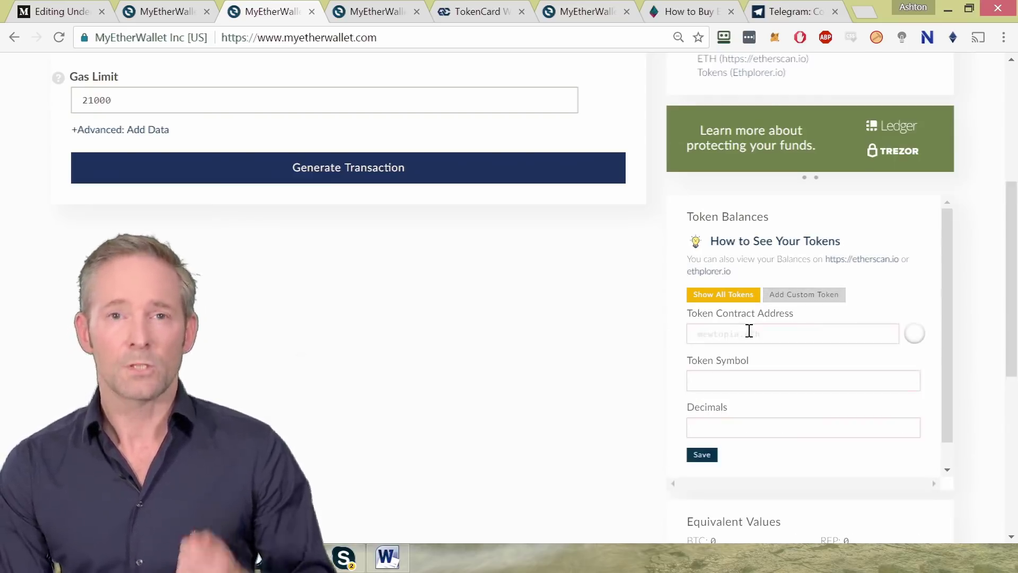
pyautogui.click(750, 333)
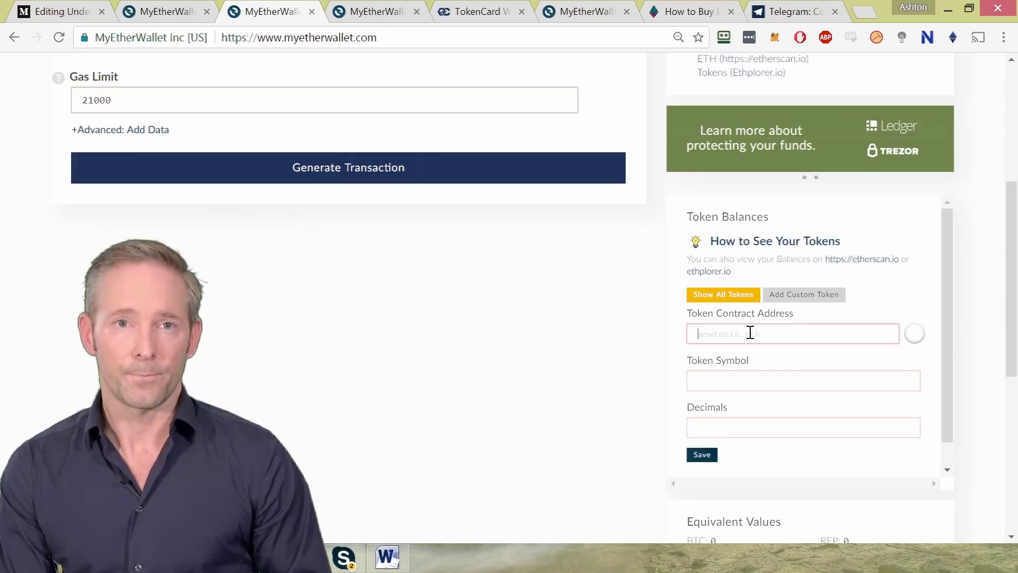
pyautogui.hotkey('ctrl', 'v')
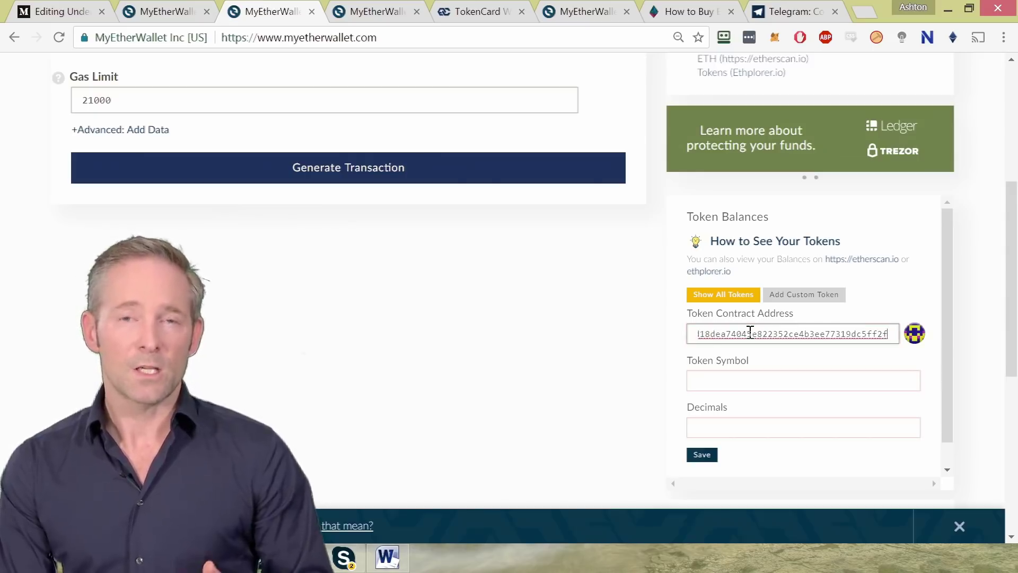
pyautogui.moveTo(751, 331); pyautogui.dragTo(672, 341)
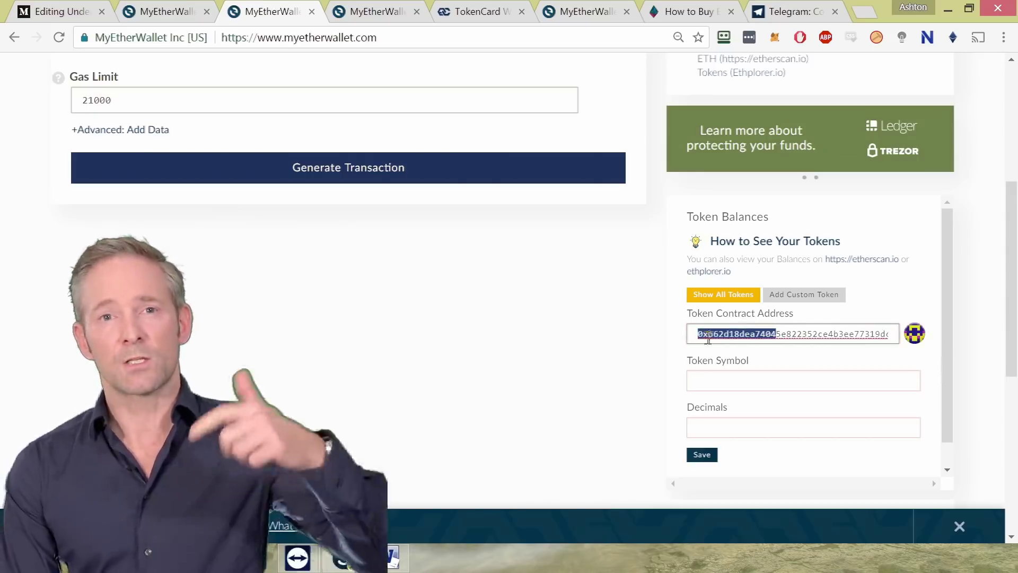
pyautogui.click(709, 356)
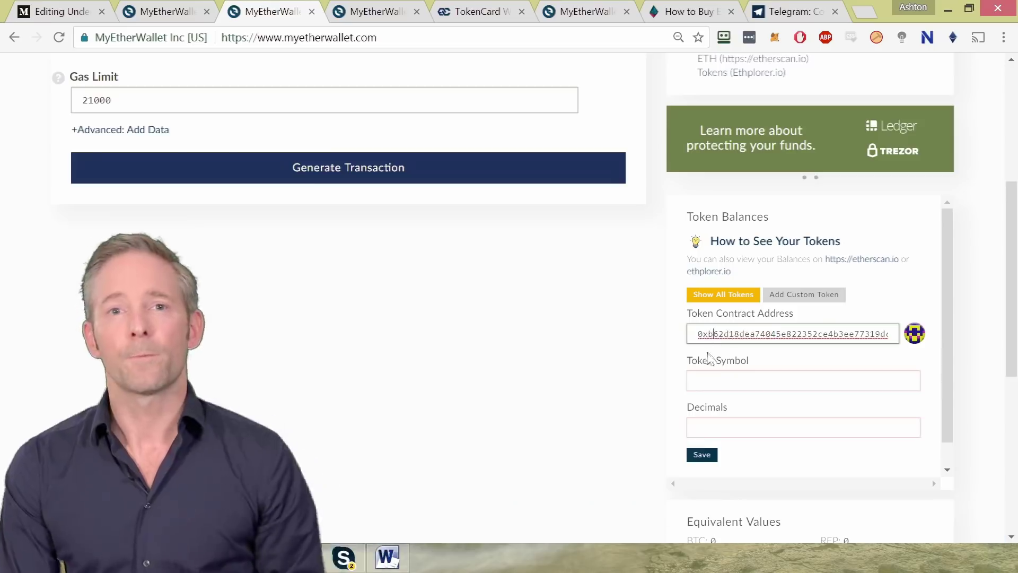
# - Enter token symbol EVC, removing the stray 18, and set decimals to 18
pyautogui.click(707, 381)
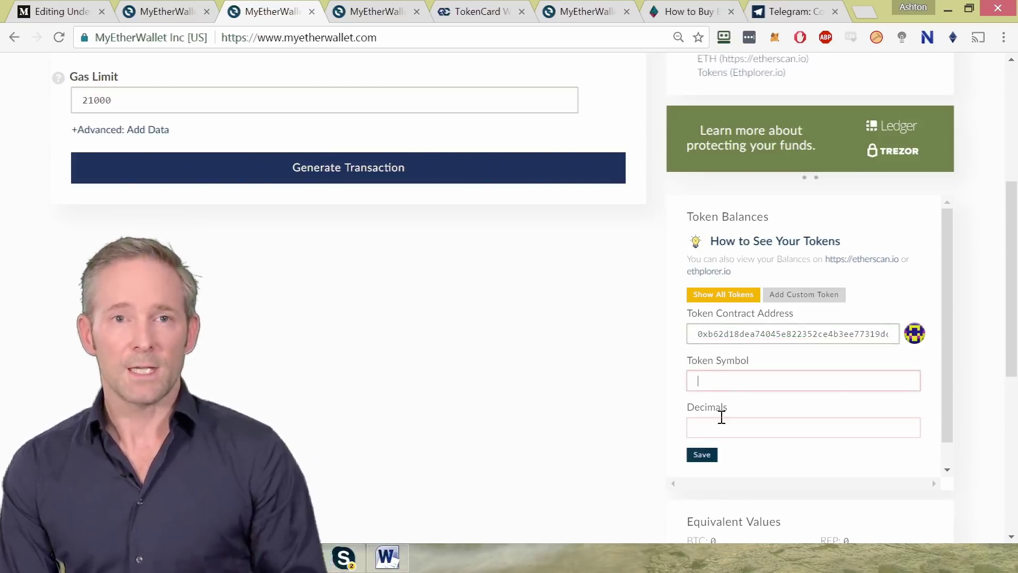
pyautogui.write('EVC')
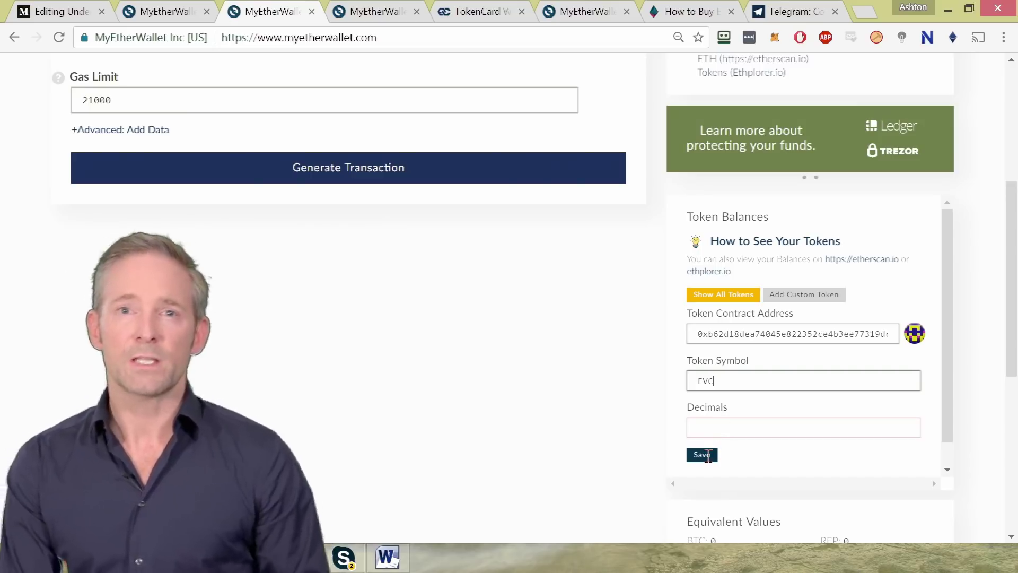
pyautogui.write('18')
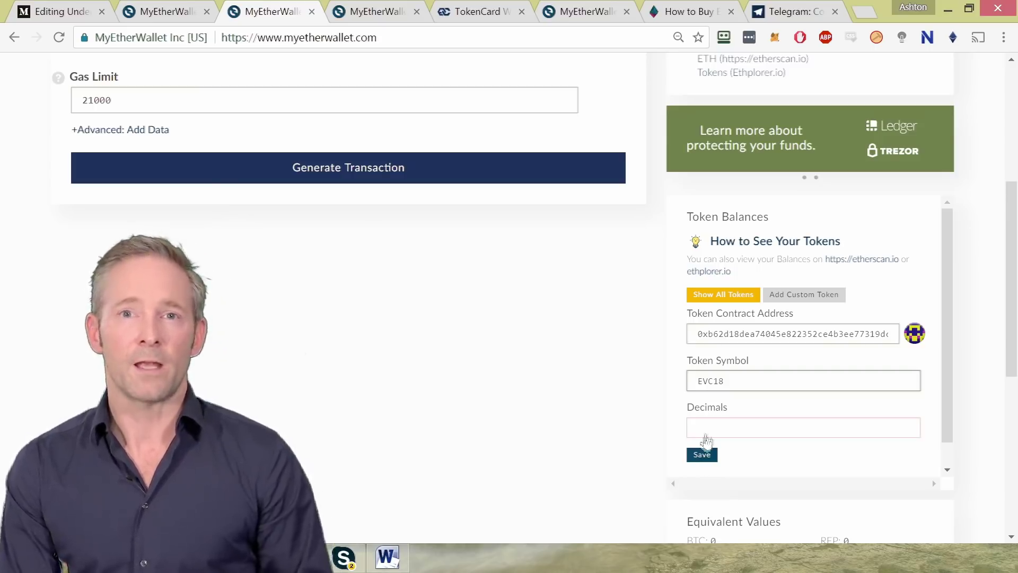
pyautogui.press('BackSpace')
pyautogui.press('BackSpace')
pyautogui.click(720, 425)
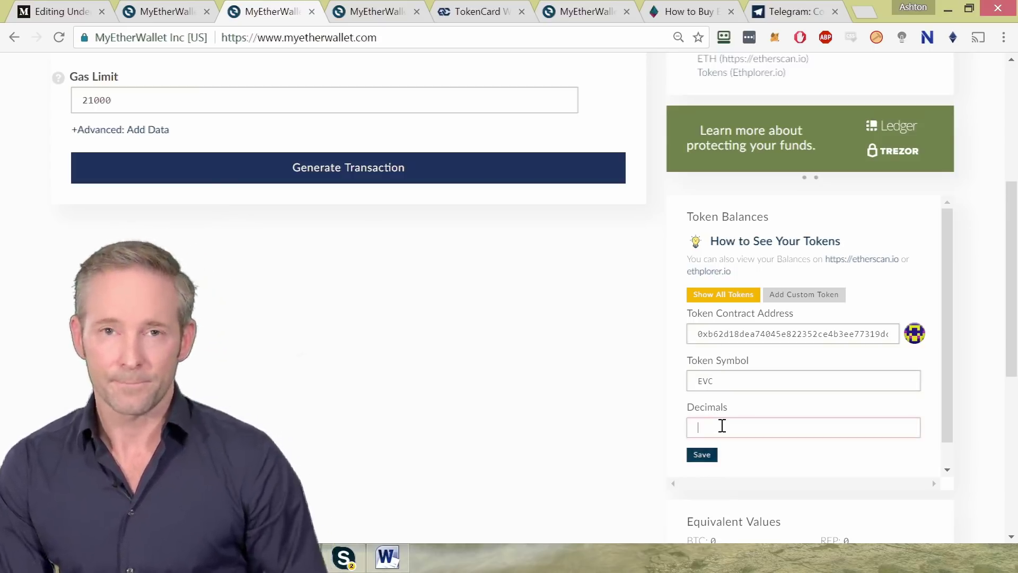
pyautogui.write('18')
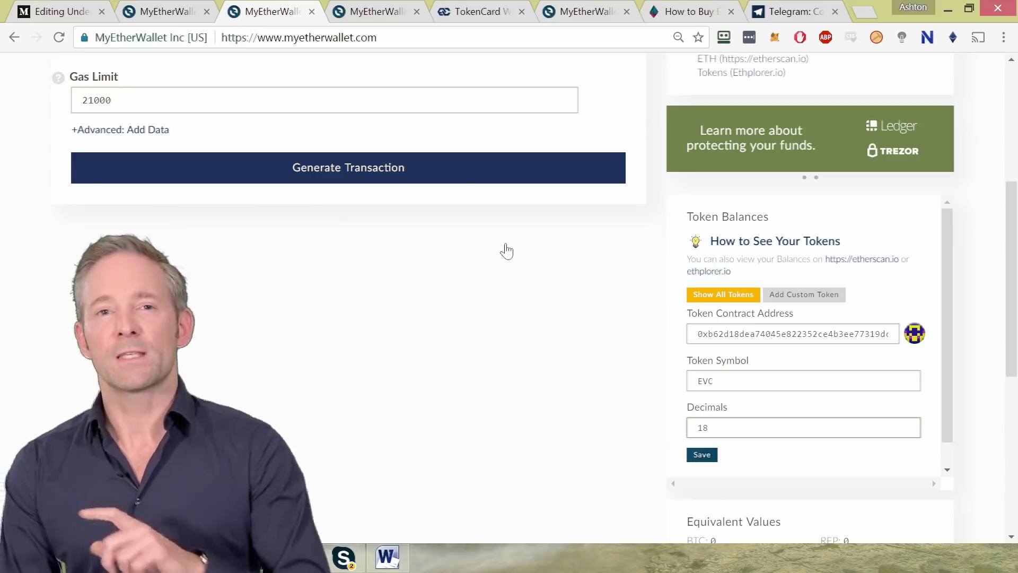
# - Switch to the fourth MyEtherWallet tab and highlight the 0 ETH account balance
pyautogui.click(369, 13)
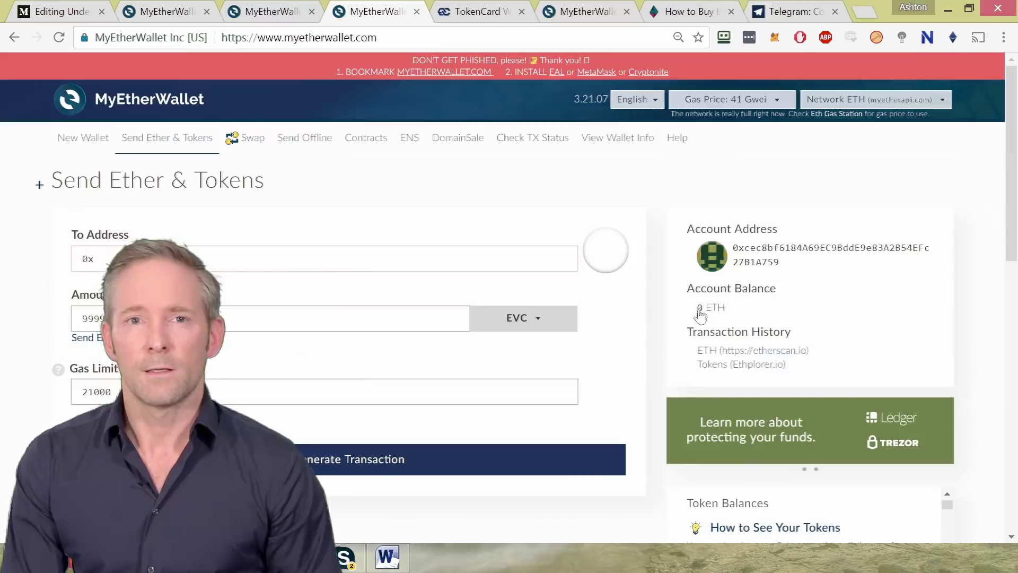
pyautogui.moveTo(695, 310); pyautogui.dragTo(734, 313)
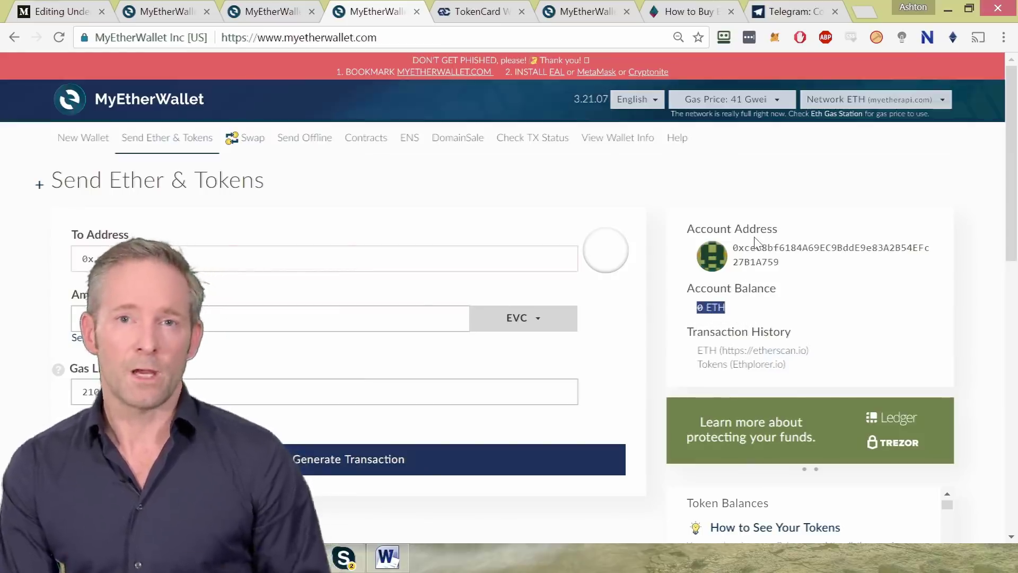
pyautogui.click(663, 212)
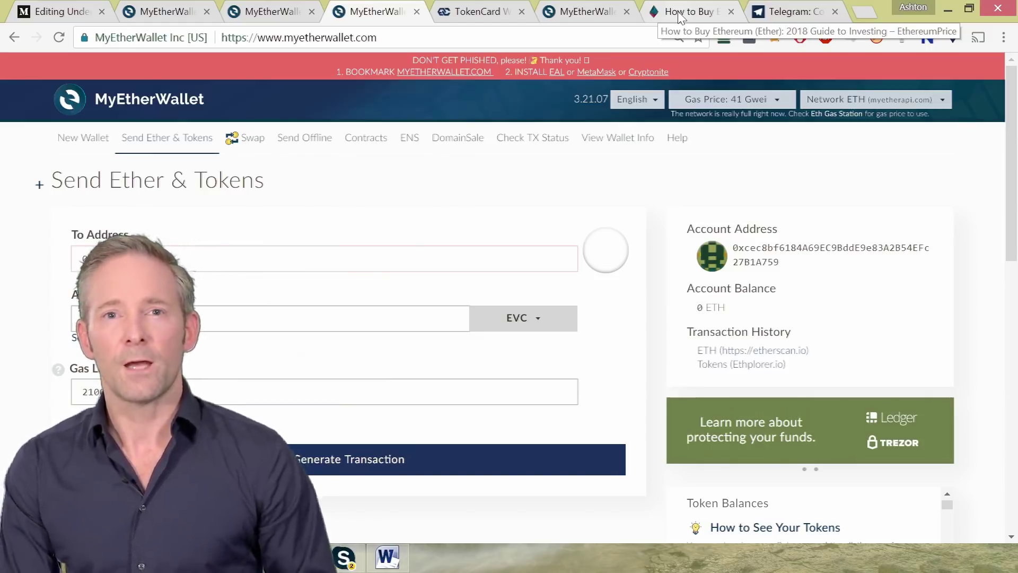
# - Switch to the ethereumprice.org 'How to Buy Ethereum' tab
pyautogui.click(679, 16)
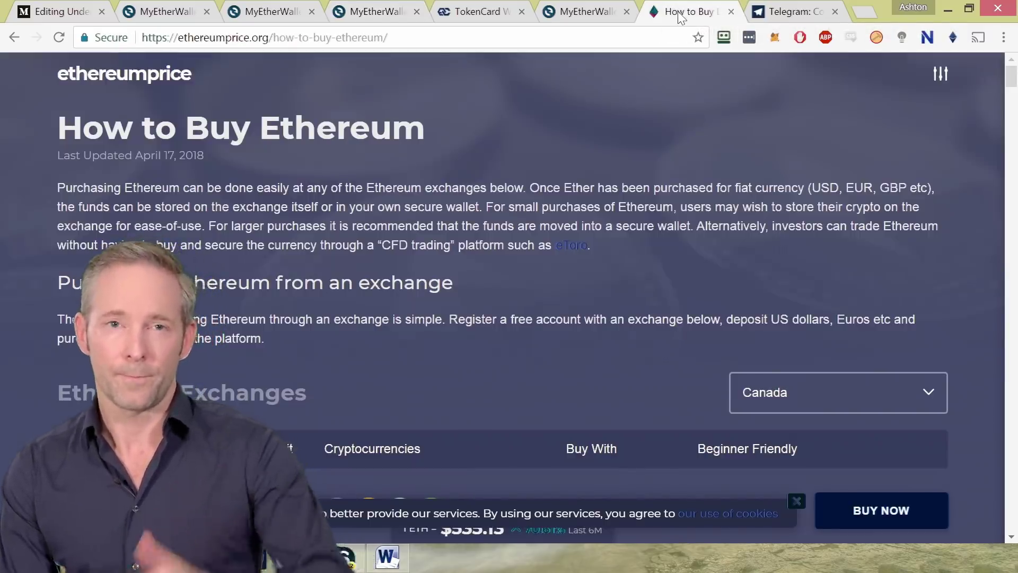
pyautogui.click(569, 15)
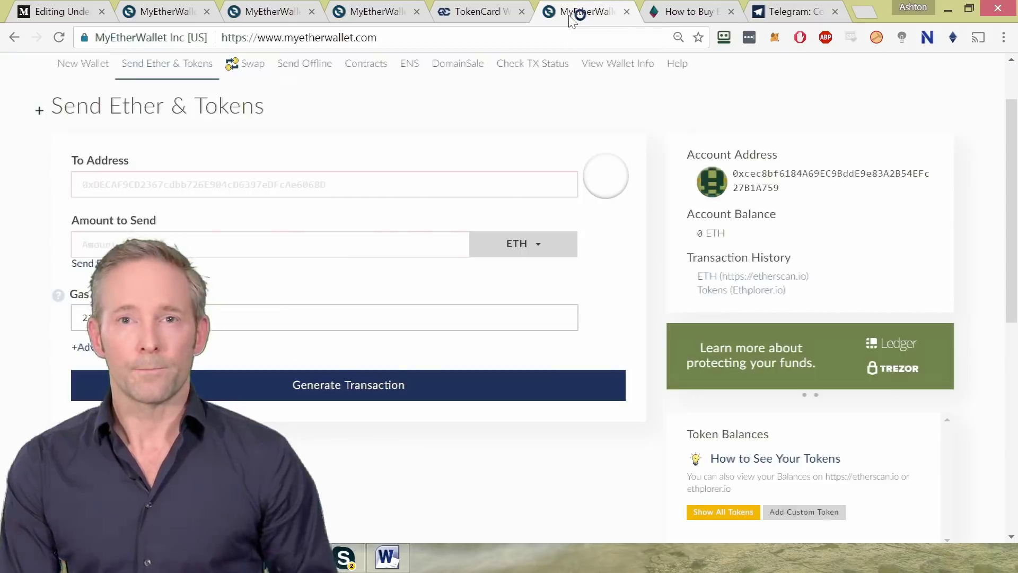
pyautogui.click(325, 185)
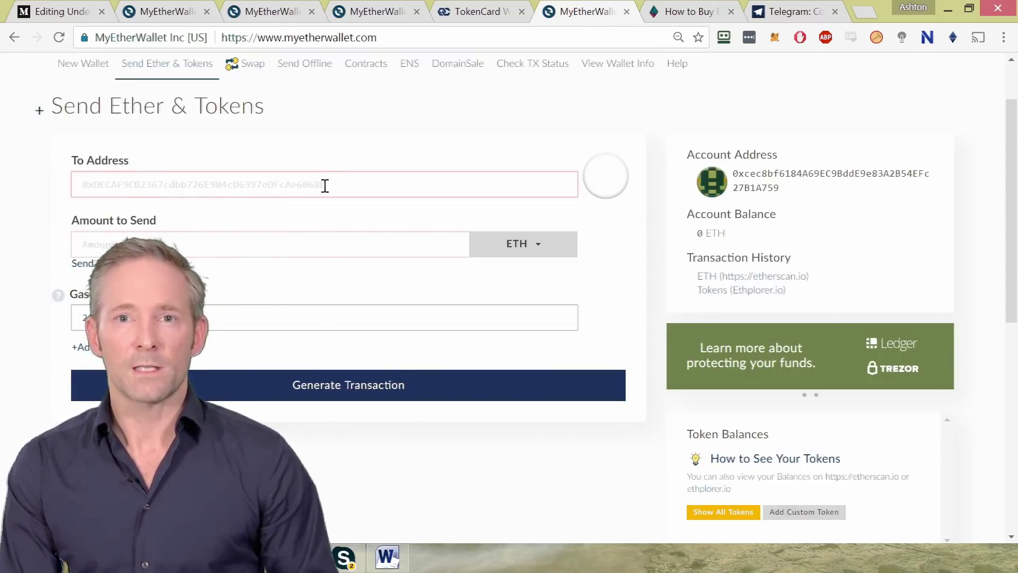
pyautogui.hotkey('ctrl', 'v')
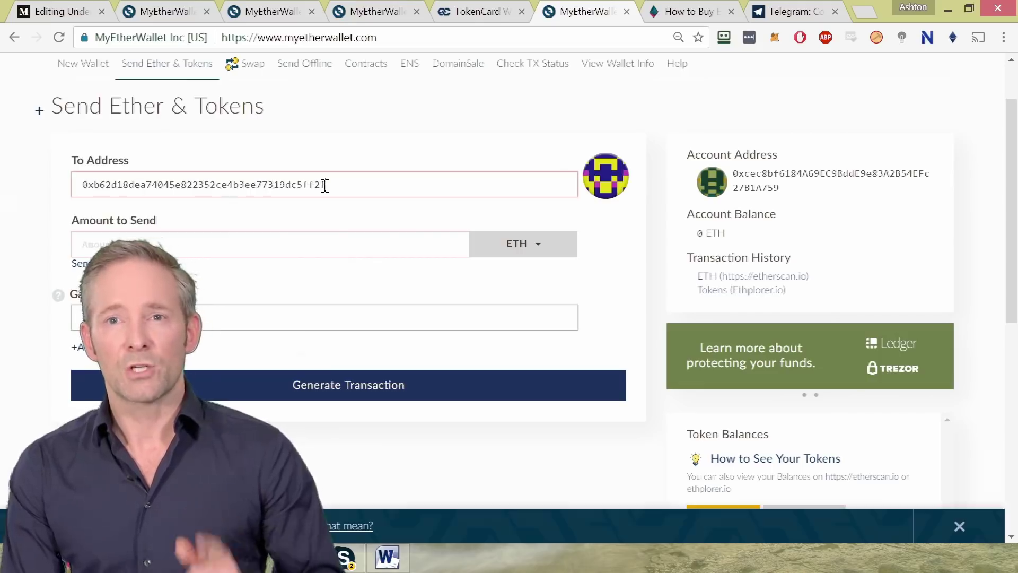
# - Choose EVC as the currency, enter 1 as the amount, and generate the transaction
pyautogui.click(508, 248)
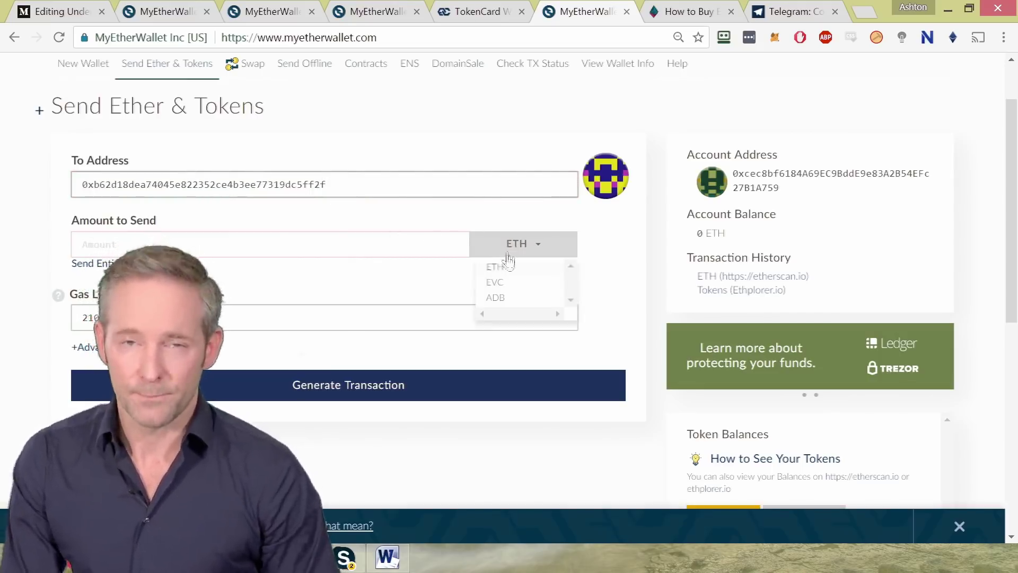
pyautogui.click(497, 284)
pyautogui.click(404, 237)
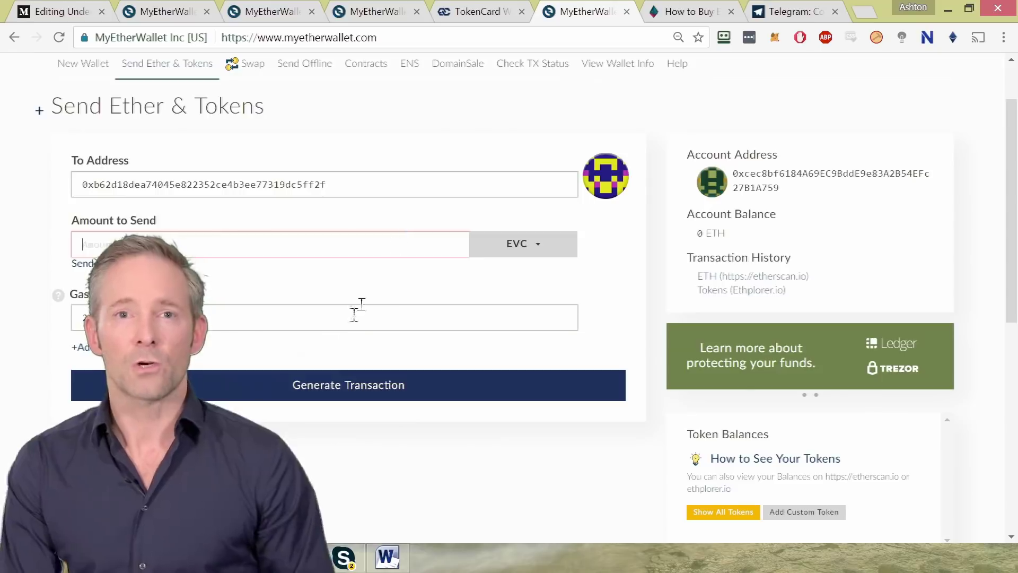
pyautogui.write('1')
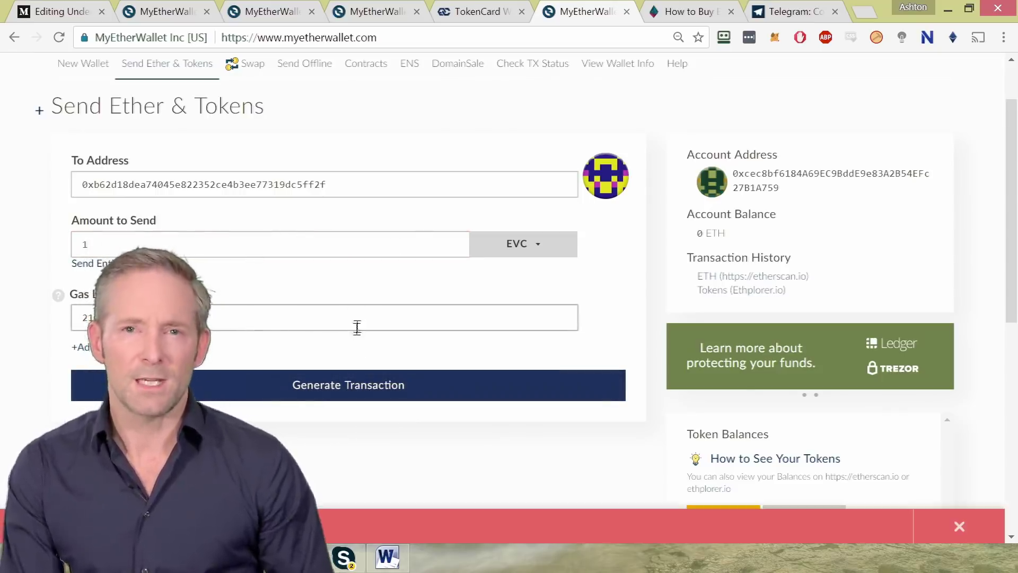
pyautogui.click(372, 384)
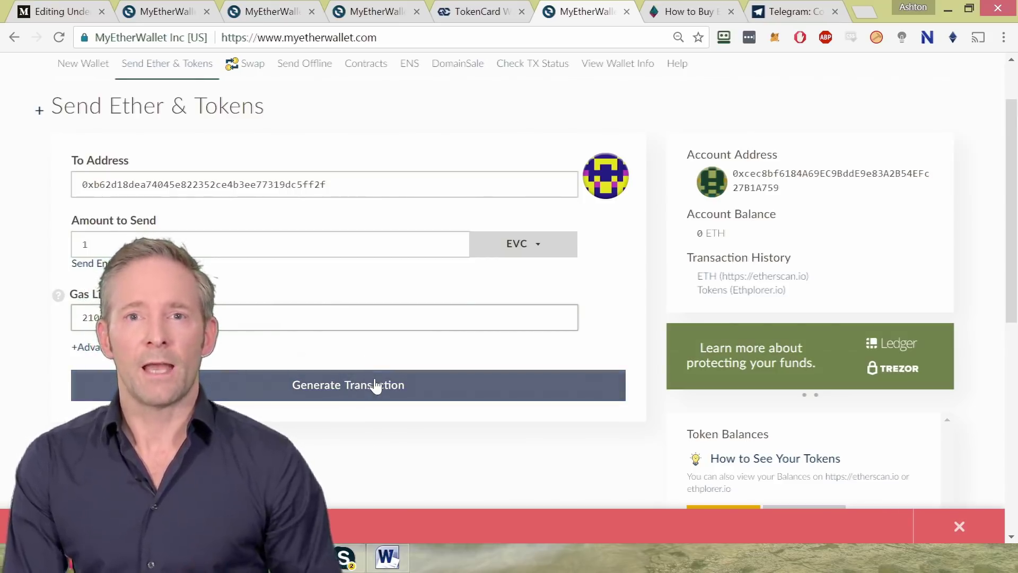
# - Switch to the Telegram tab showing the t.me/eventchain group
pyautogui.click(775, 16)
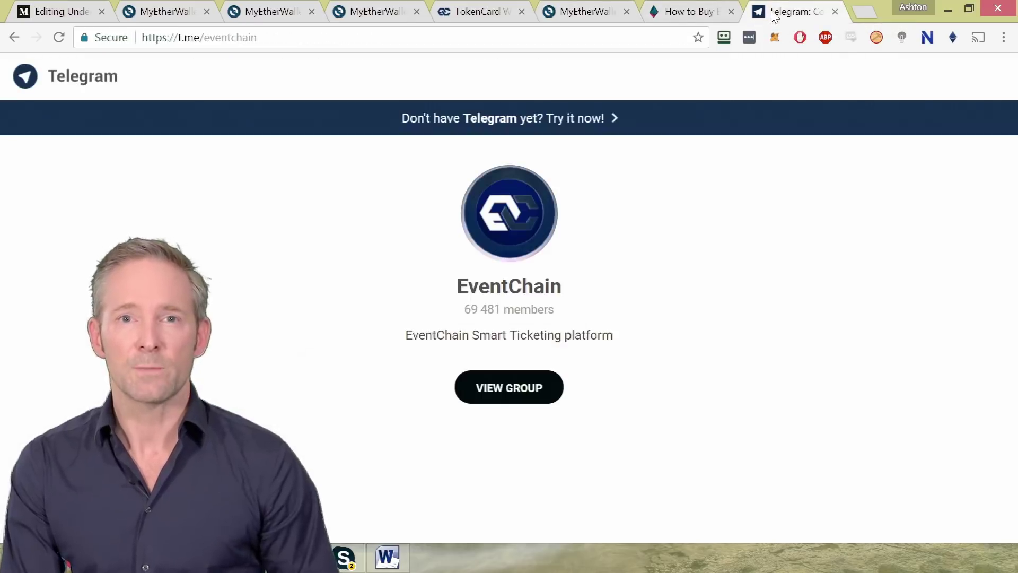